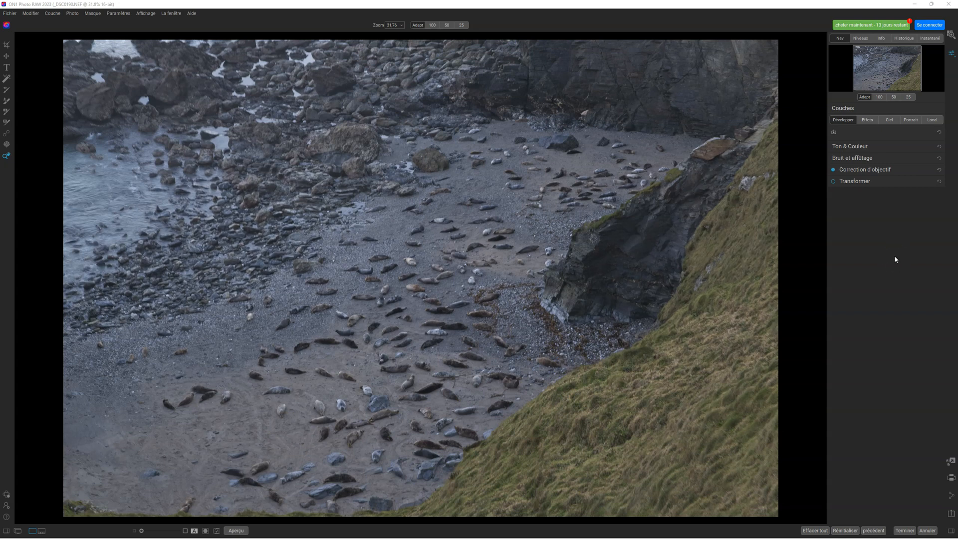
# - Switch the seal beach photo's noise and sharpening mode to Tack Sharp AI and compare the split before-and-after preview
pyautogui.click(865, 159)
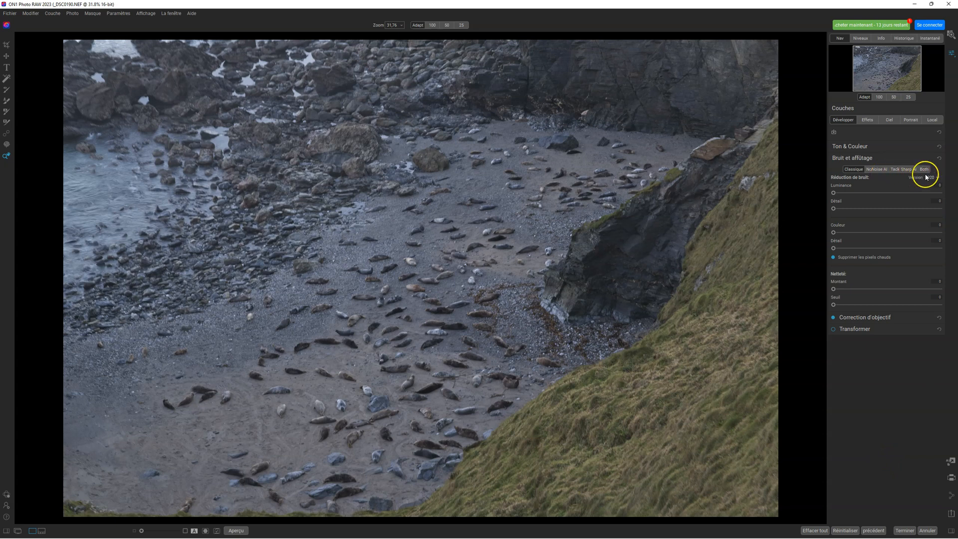
pyautogui.click(911, 170)
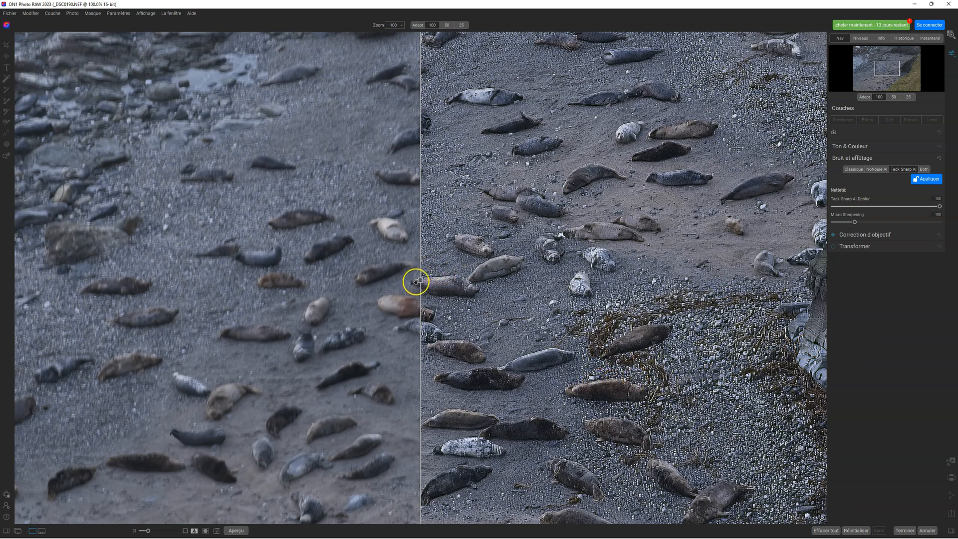
pyautogui.moveTo(418, 281); pyautogui.dragTo(671, 292)
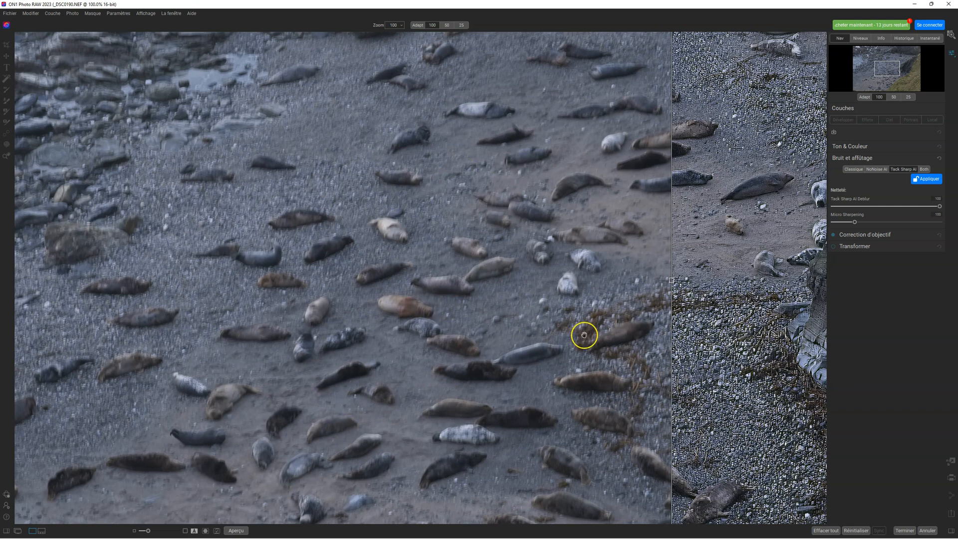
pyautogui.moveTo(671, 283); pyautogui.dragTo(444, 287)
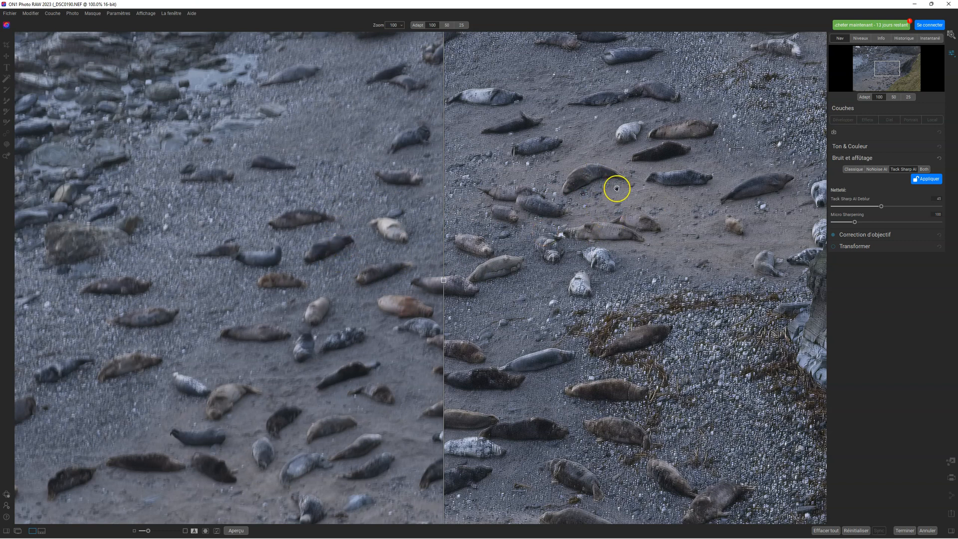
pyautogui.moveTo(443, 280); pyautogui.dragTo(431, 248)
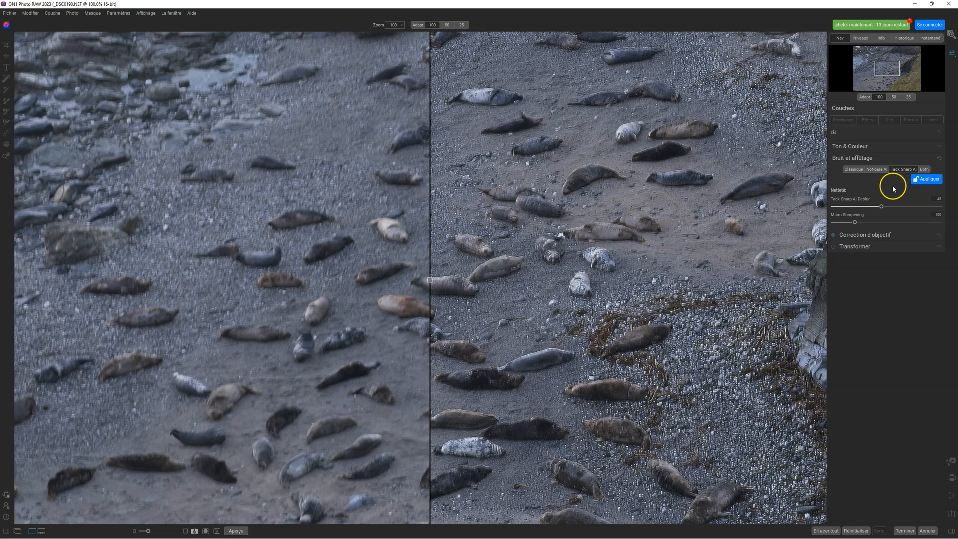
# - Lower Micro Sharpening to near its minimum, set Tack Sharp AI Deblur to about 70 and shift the before-and-after divider to compare
pyautogui.moveTo(855, 222); pyautogui.dragTo(840, 223)
pyautogui.click(734, 243)
pyautogui.click(841, 222)
pyautogui.moveTo(882, 206); pyautogui.dragTo(956, 209)
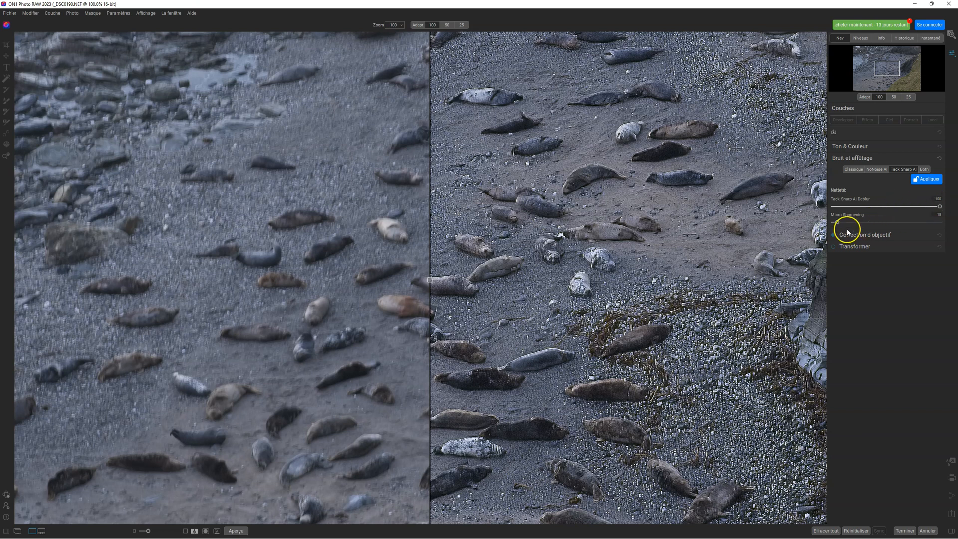
pyautogui.moveTo(837, 223); pyautogui.dragTo(837, 223)
pyautogui.click(907, 206)
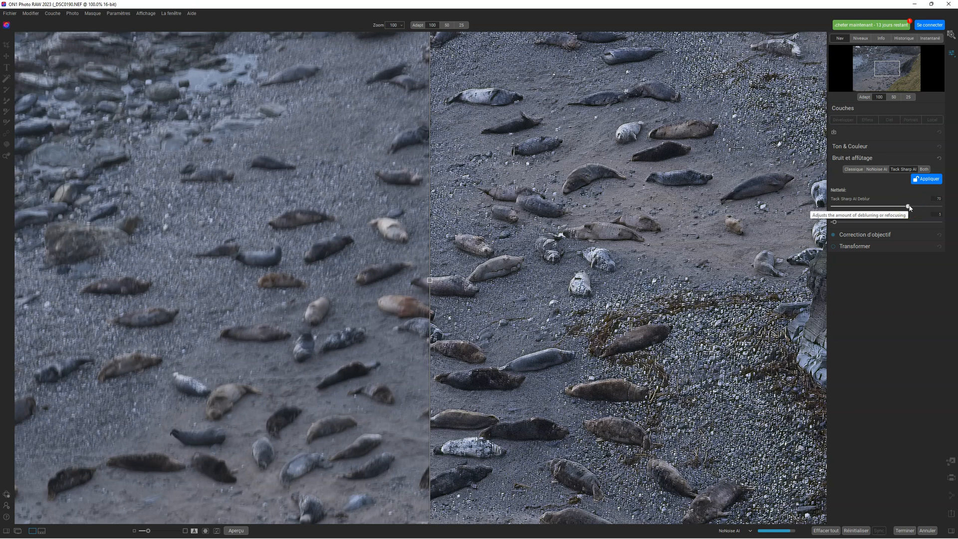
pyautogui.moveTo(431, 256); pyautogui.dragTo(450, 256)
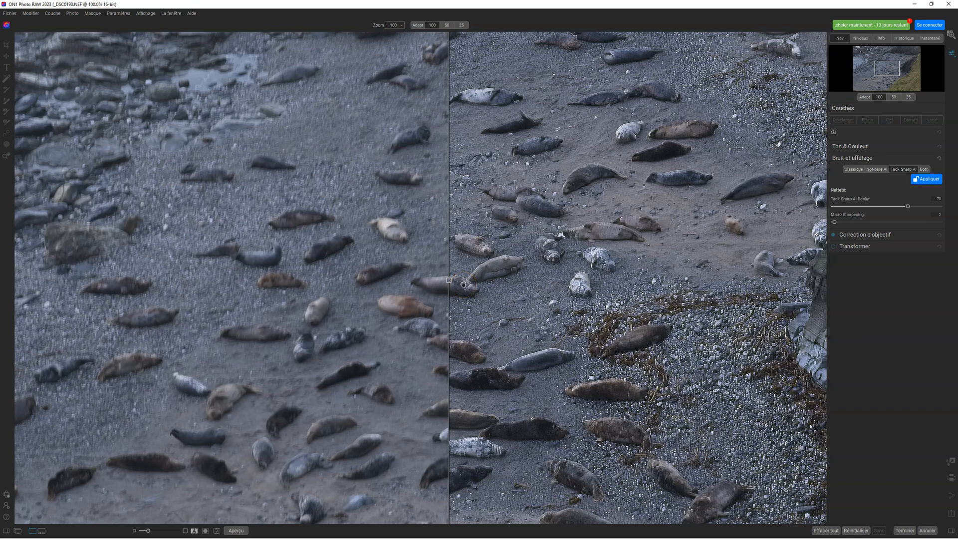
# - Try the combined Both mode, then return to Tack Sharp AI, apply it and inspect the sharpened seal beach photo
pyautogui.click(924, 169)
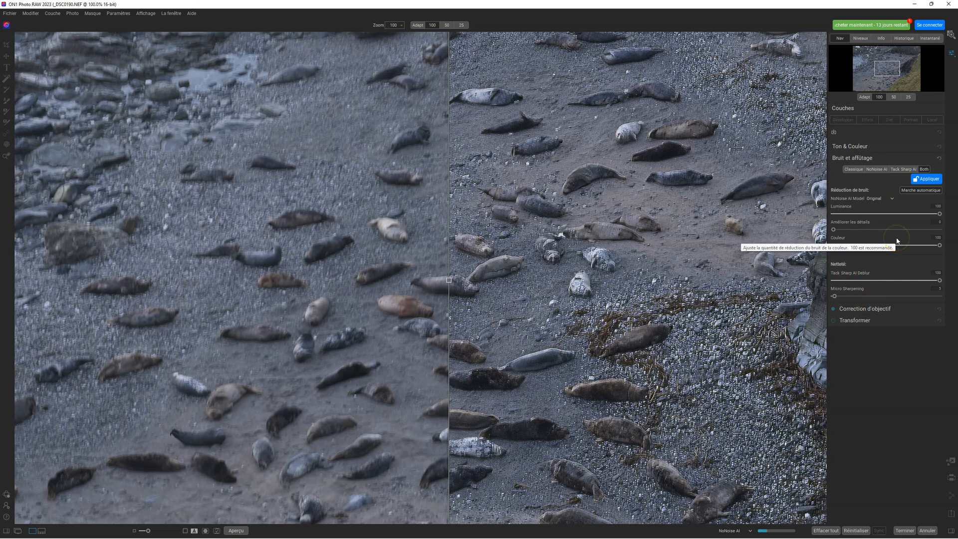
pyautogui.click(910, 169)
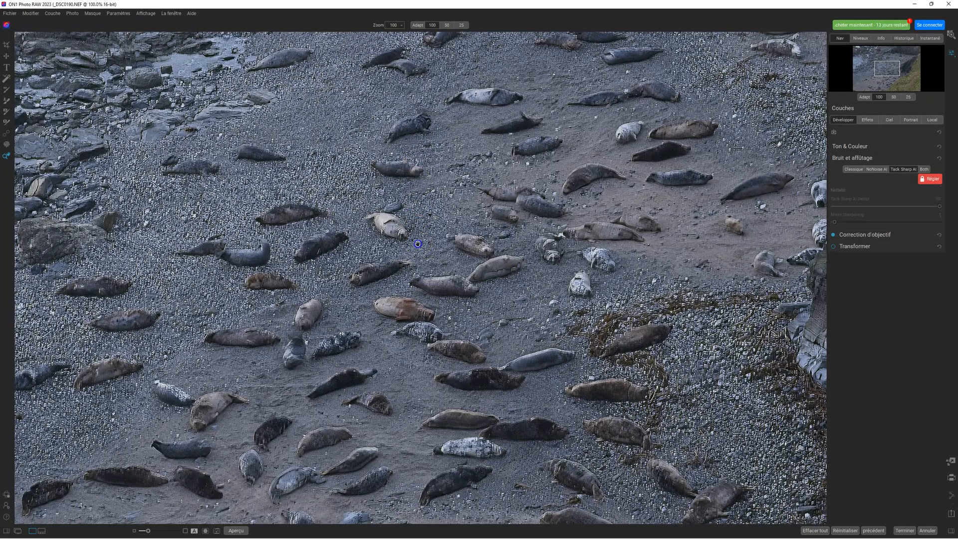
pyautogui.click(417, 243)
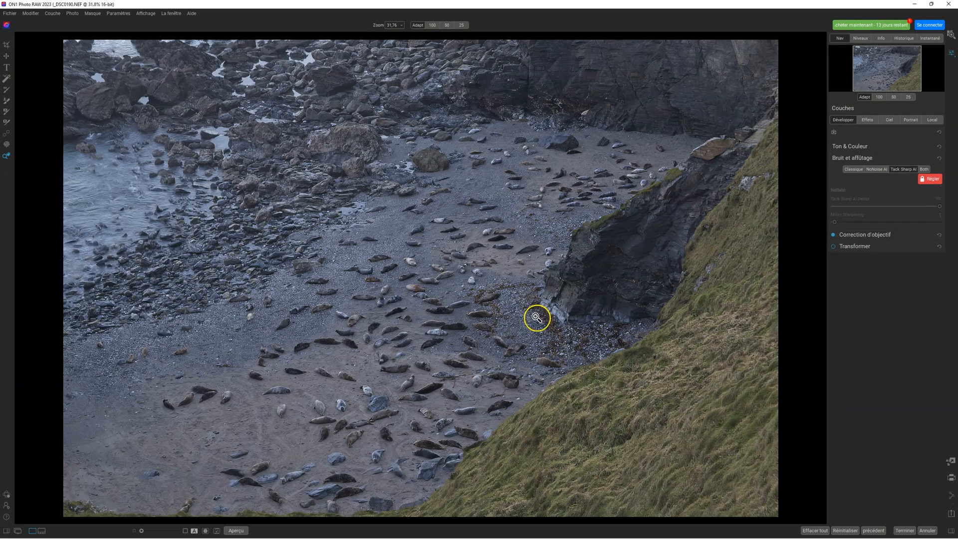
pyautogui.click(484, 280)
pyautogui.click(484, 279)
# - Apply the AI Auto tone adjustment to the seal beach photo and reduce its Auto strength to about 41
pyautogui.click(861, 159)
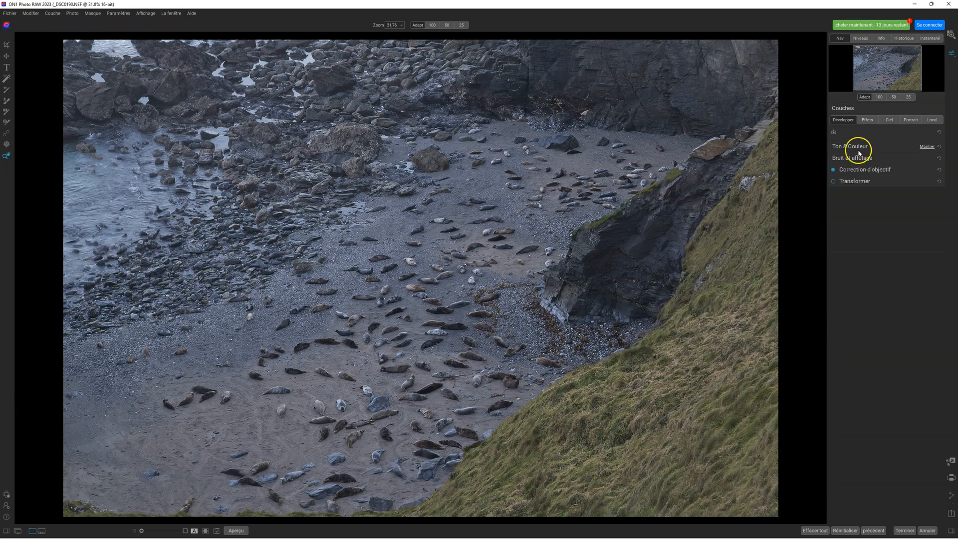
pyautogui.click(853, 146)
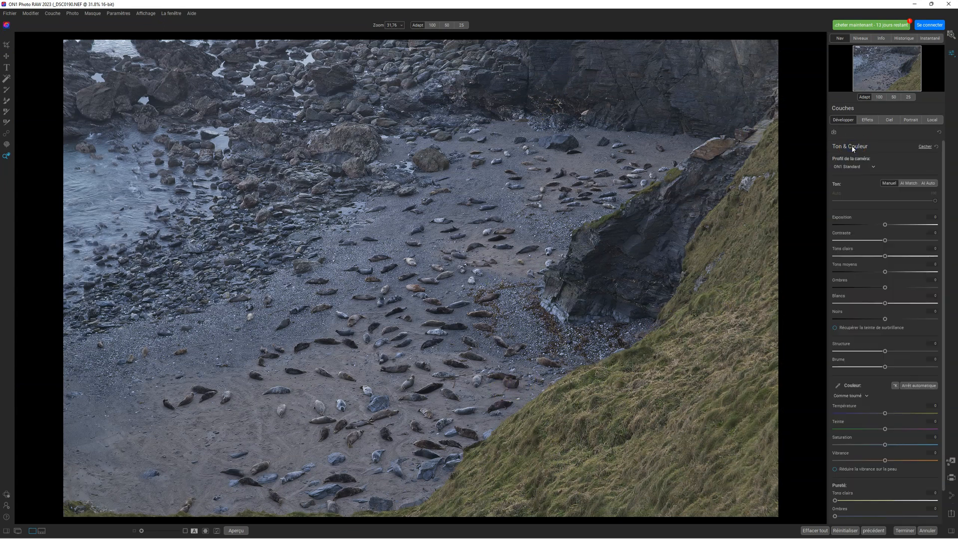
pyautogui.click(928, 184)
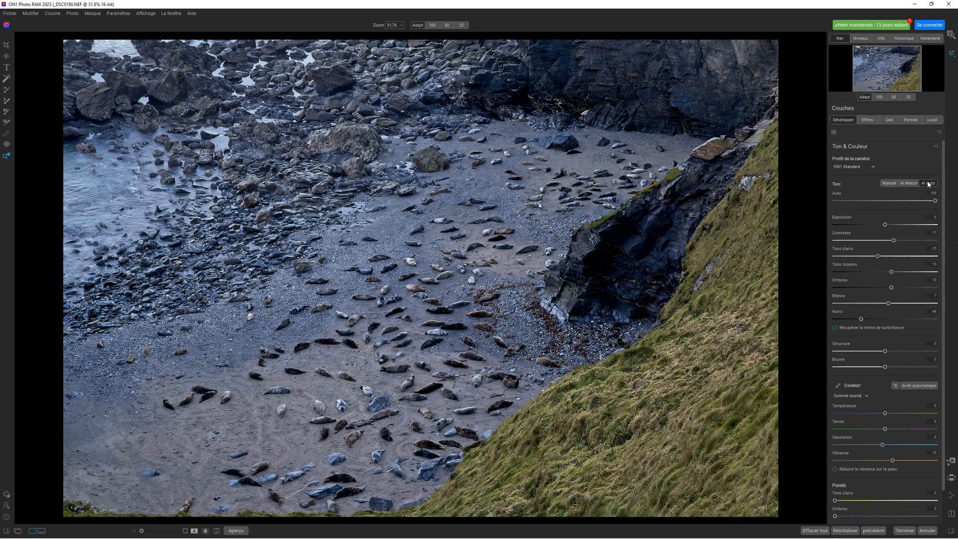
pyautogui.moveTo(936, 200); pyautogui.dragTo(877, 198)
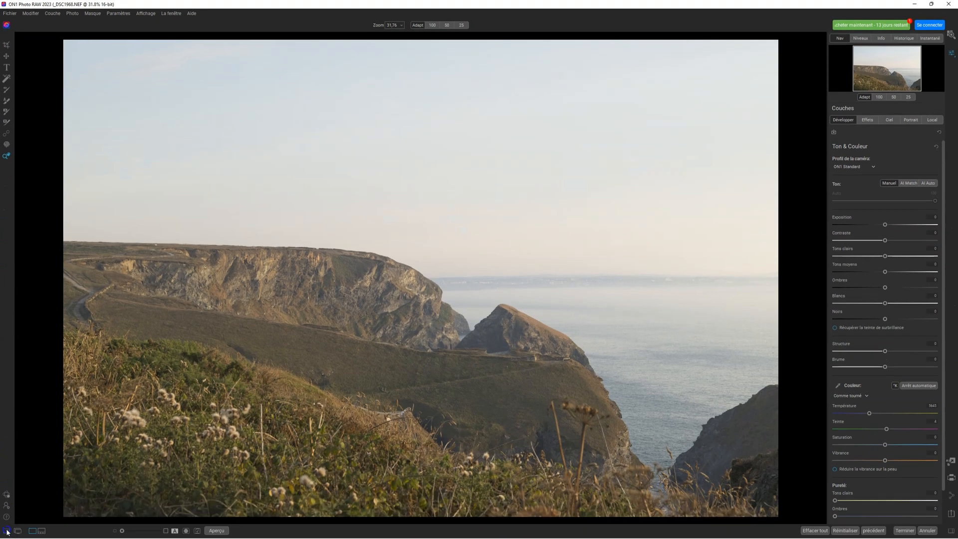
# - Show the presets browser and tone the coastal cliff photo with AI Auto at about 80, Tons clairs about -80 and Tons moyens about -32
pyautogui.click(6, 530)
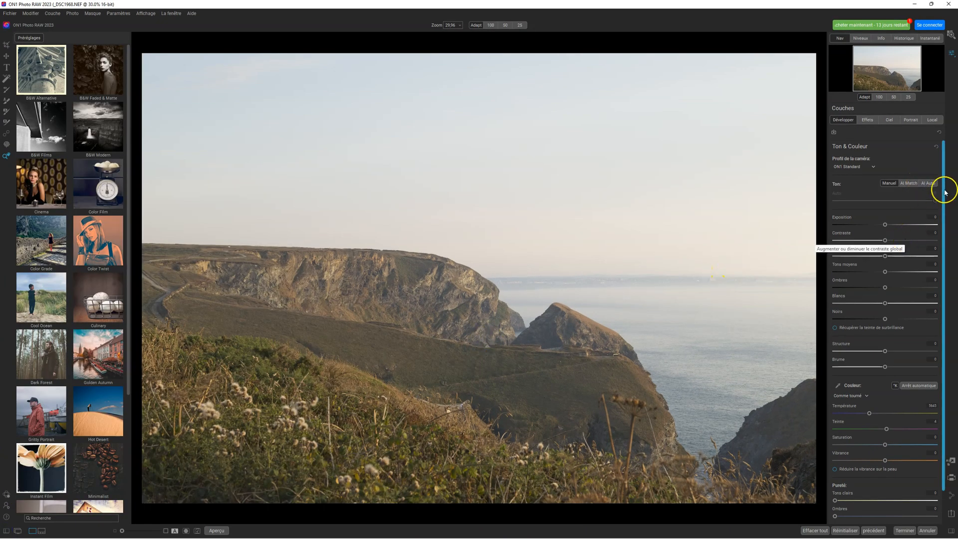
pyautogui.click(931, 183)
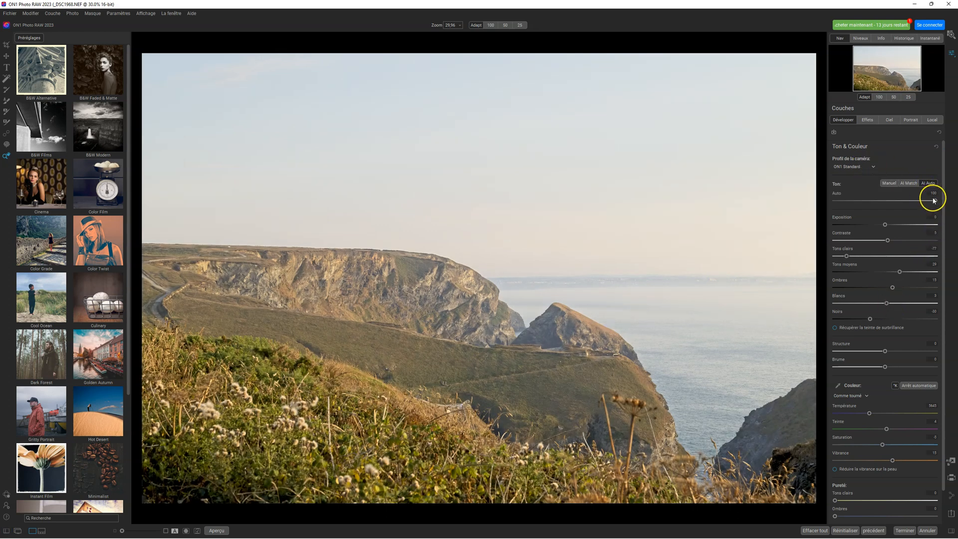
pyautogui.moveTo(934, 201)
pyautogui.mouseDown()
pyautogui.moveTo(864, 201)
pyautogui.moveTo(916, 206)
pyautogui.mouseUp()
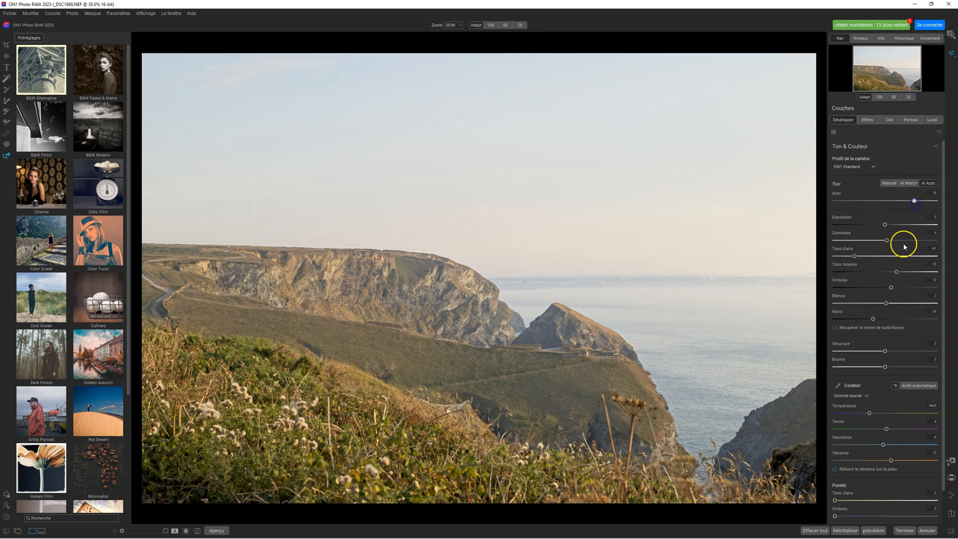
pyautogui.moveTo(854, 256); pyautogui.dragTo(843, 256)
pyautogui.moveTo(897, 271); pyautogui.dragTo(869, 271)
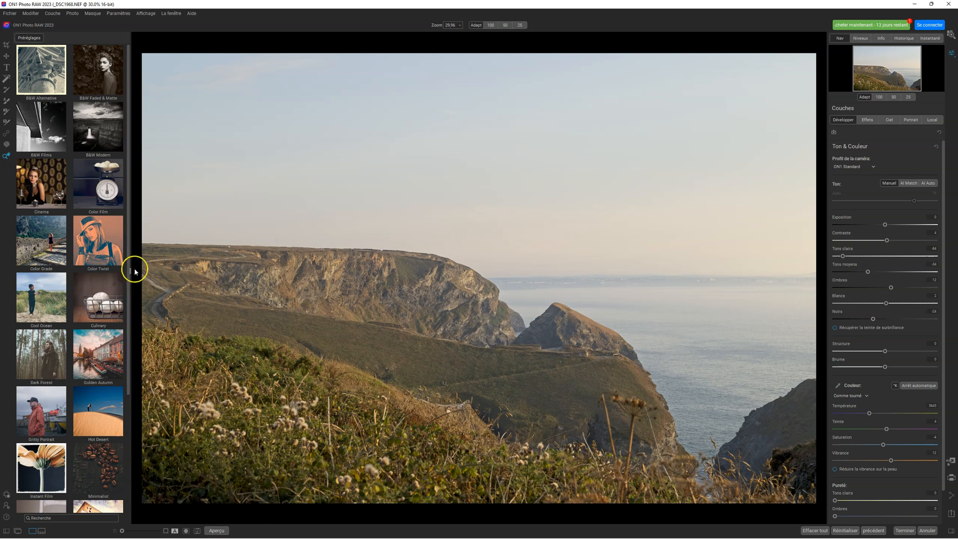
# - Find the Sun Glow preset category and preview its presets on the cliff photo, including SG1, SG2, SG4, SG5 and SG11
pyautogui.scroll(-1, 129, 362)
pyautogui.moveTo(129, 361); pyautogui.dragTo(145, 489)
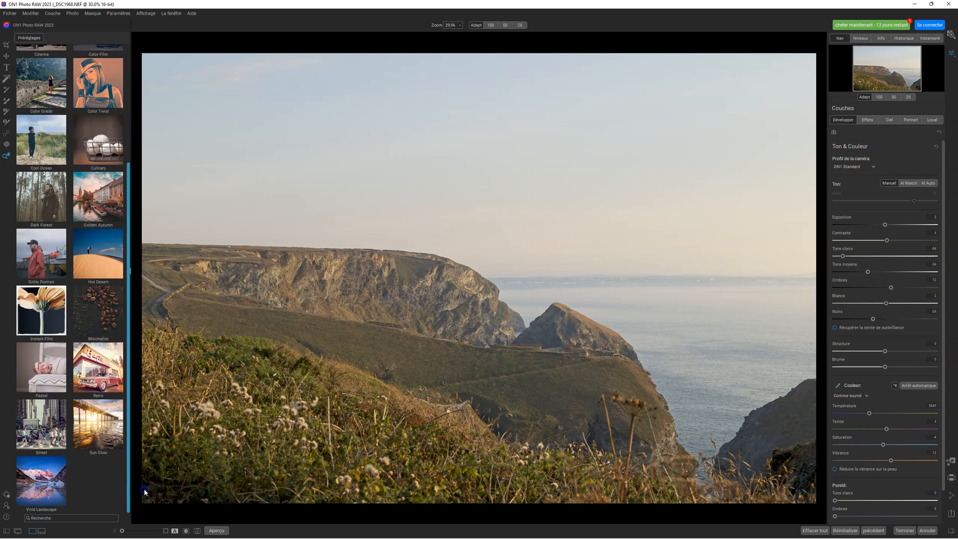
pyautogui.click(95, 439)
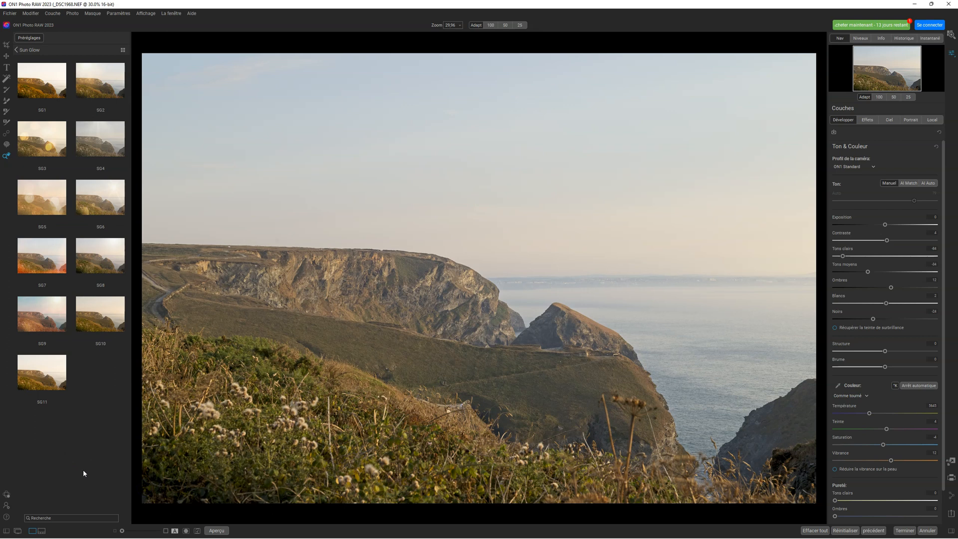
pyautogui.click(41, 86)
pyautogui.click(100, 82)
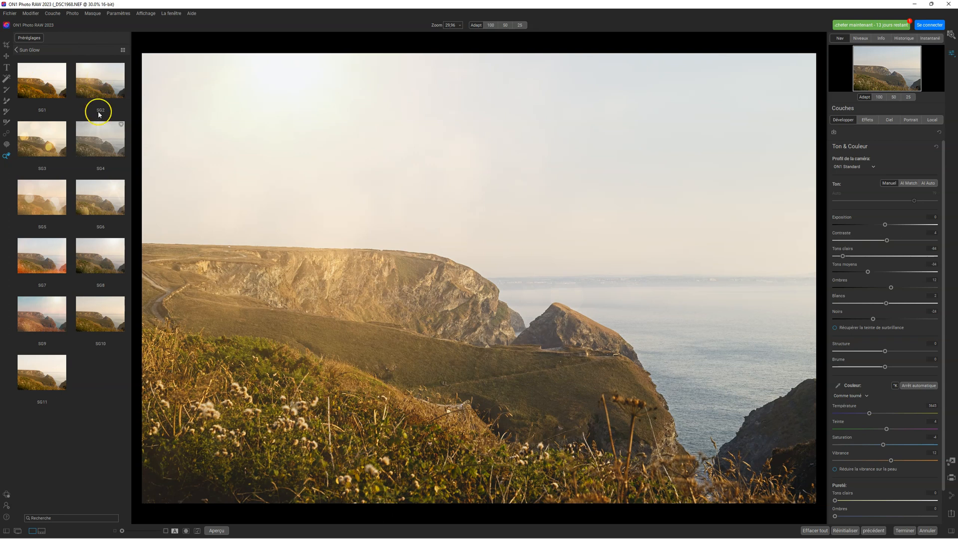
pyautogui.click(101, 138)
pyautogui.click(105, 190)
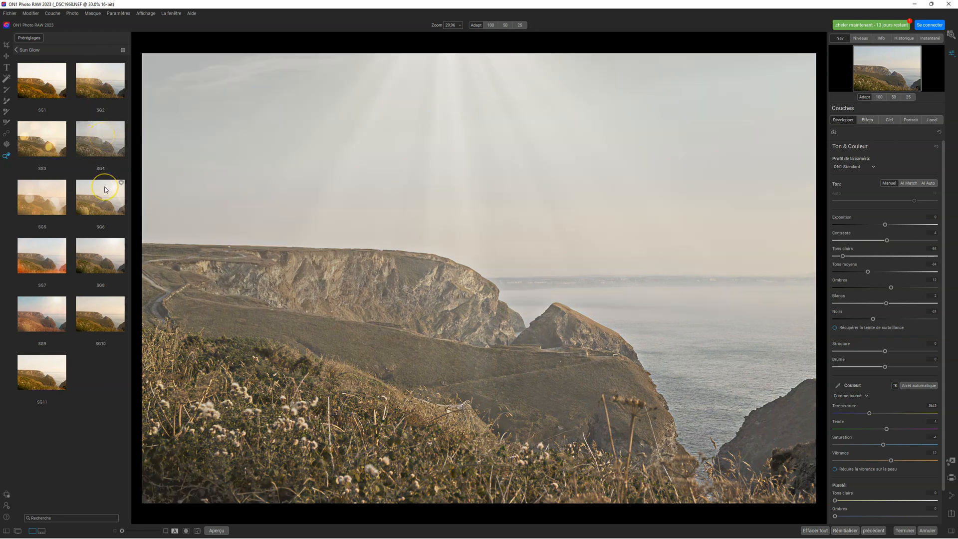
pyautogui.click(36, 203)
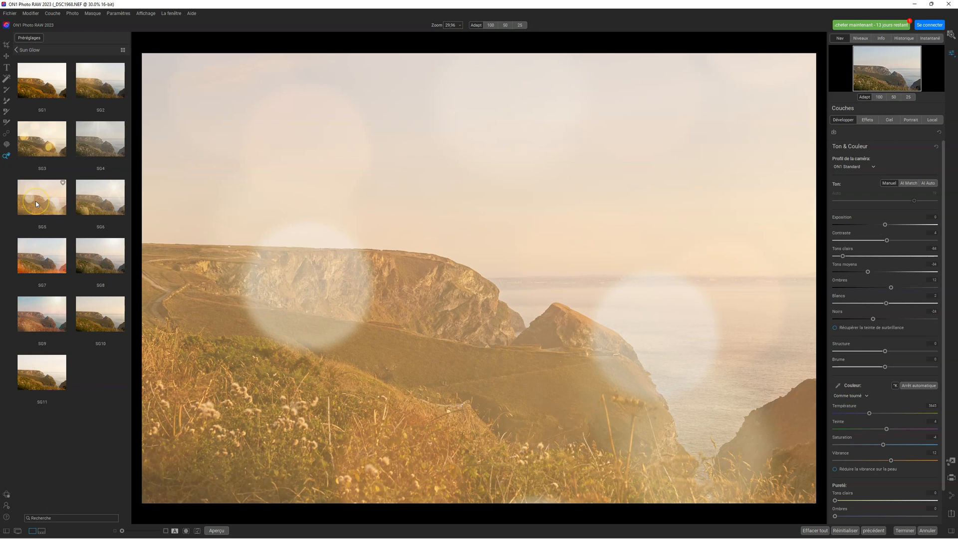
pyautogui.click(94, 260)
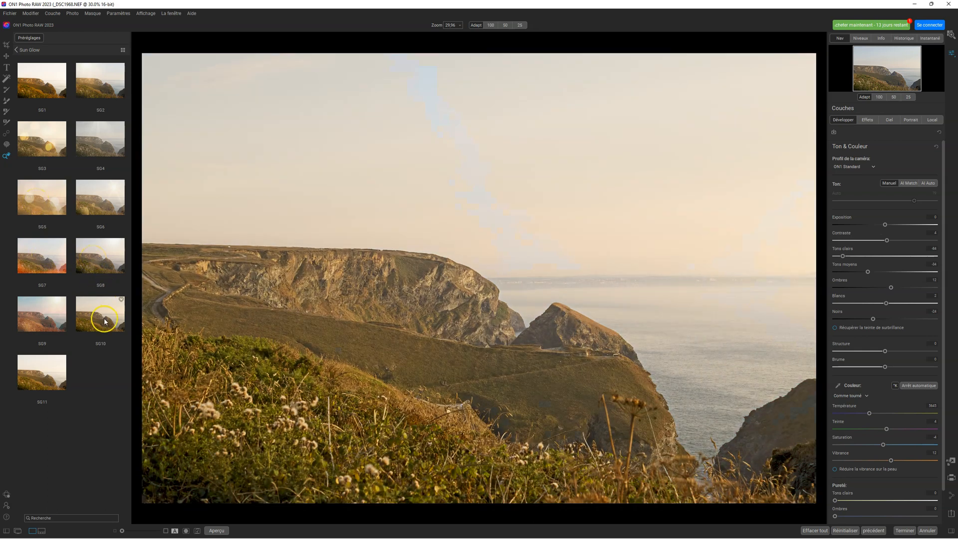
pyautogui.click(42, 372)
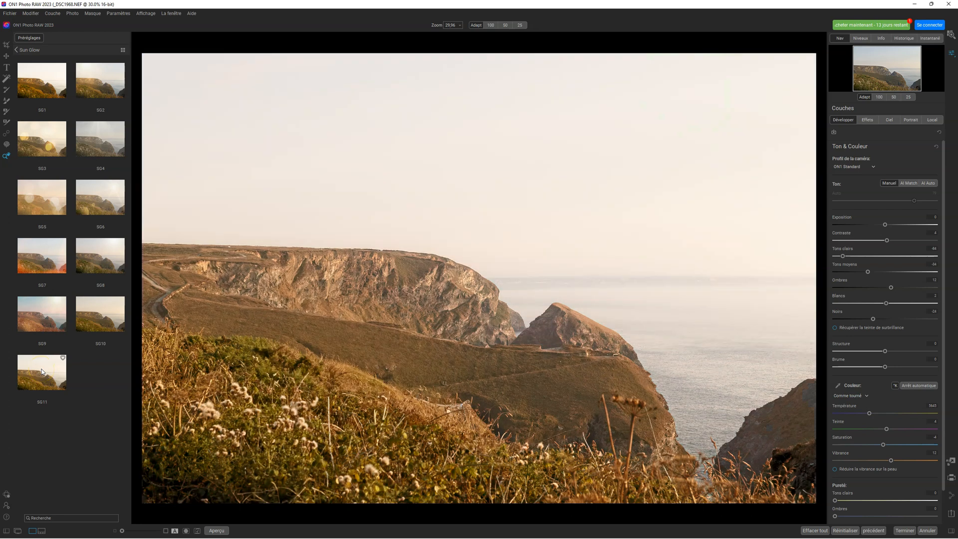
pyautogui.click(39, 91)
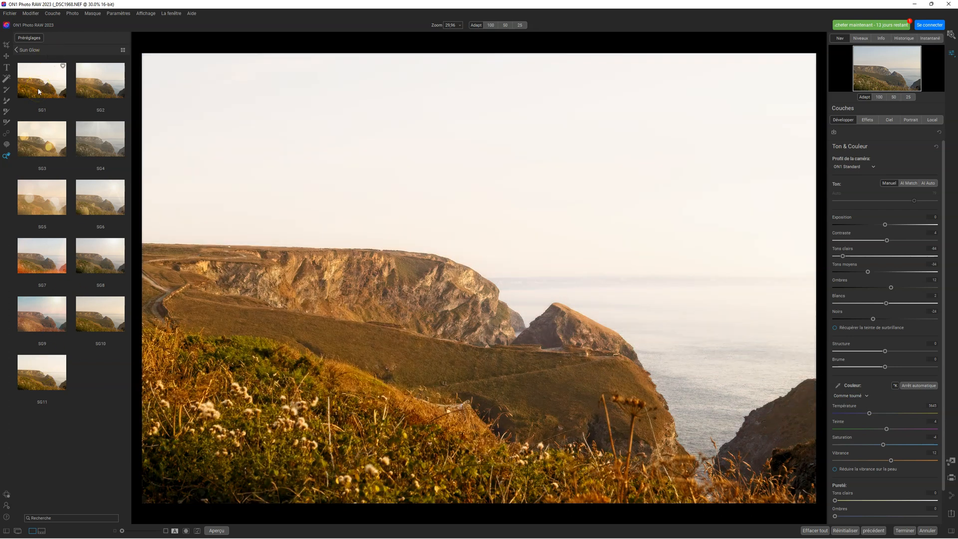
pyautogui.click(88, 90)
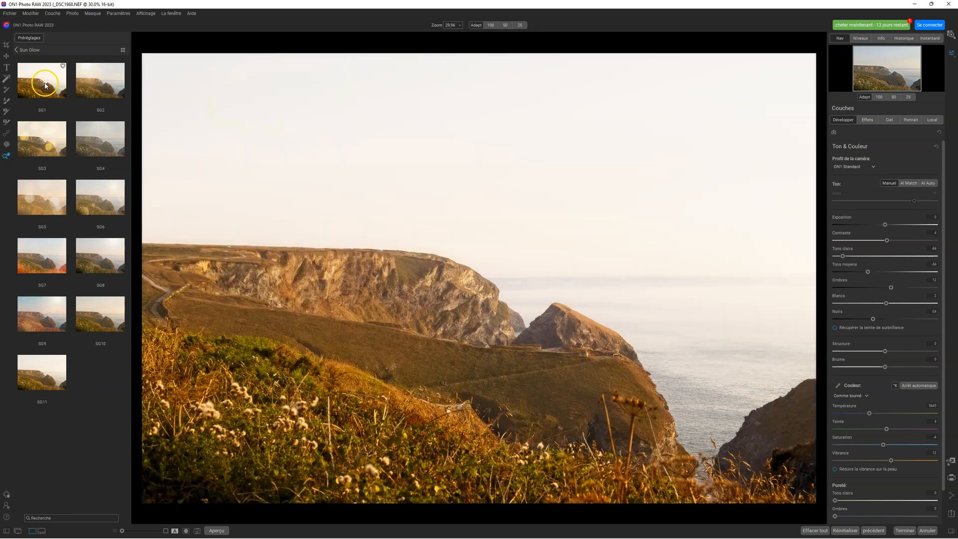
pyautogui.click(43, 145)
pyautogui.click(80, 151)
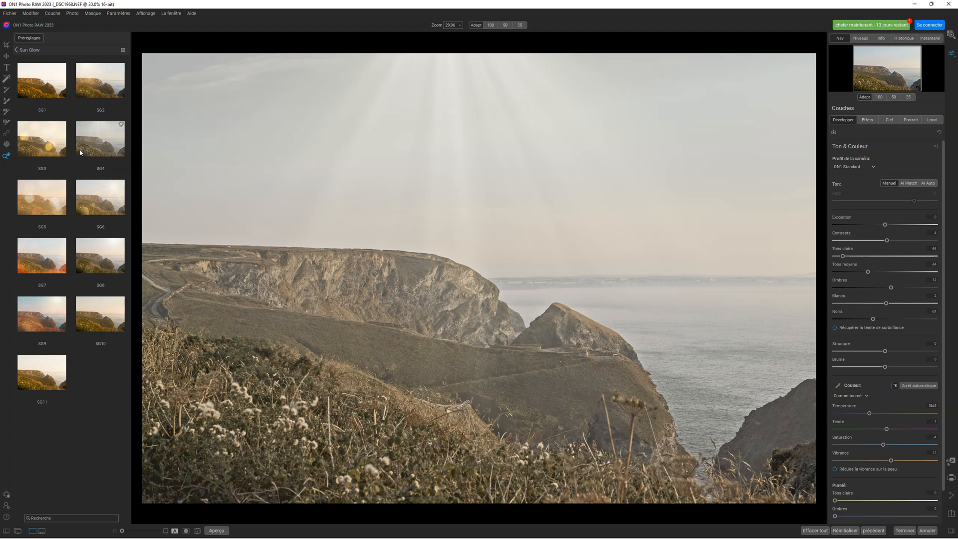
# - Switch to the Hot Desert preset category and preview presets HD1 to HD6 on the cliff photo
pyautogui.click(29, 50)
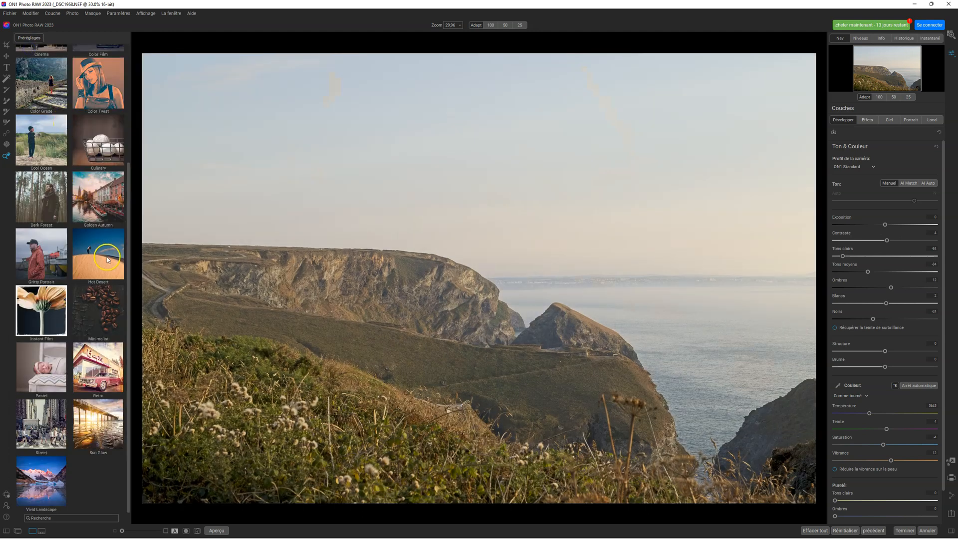
pyautogui.click(106, 257)
pyautogui.click(43, 79)
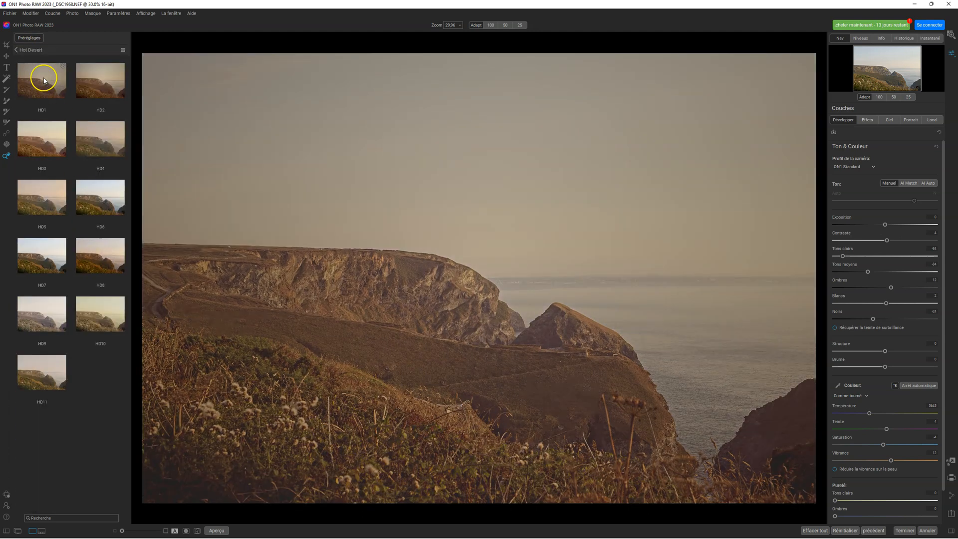
pyautogui.click(97, 78)
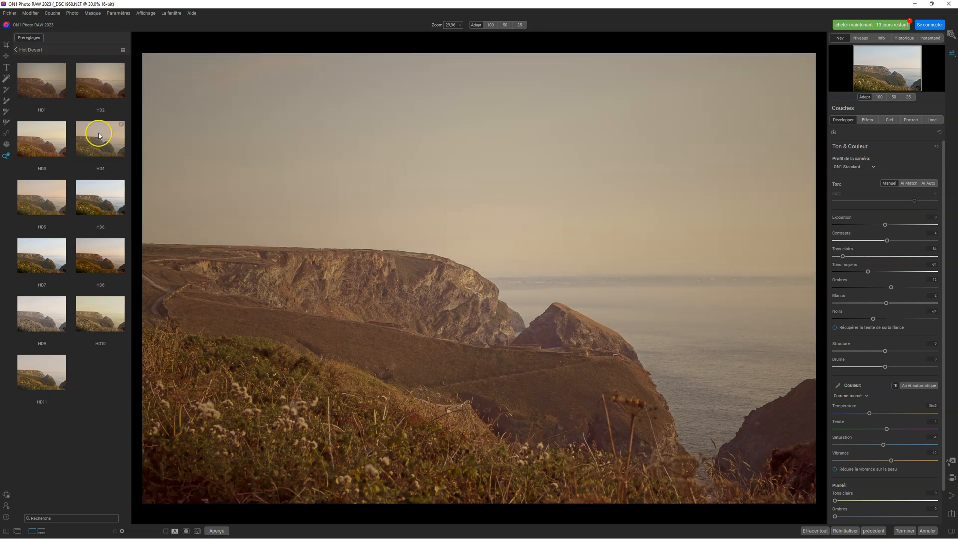
pyautogui.click(98, 134)
pyautogui.click(44, 142)
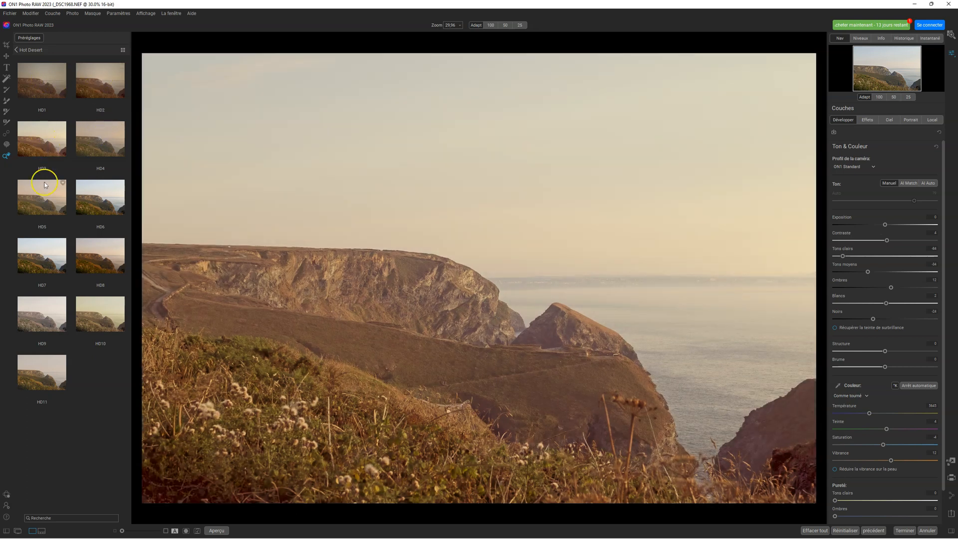
pyautogui.click(44, 196)
pyautogui.click(85, 202)
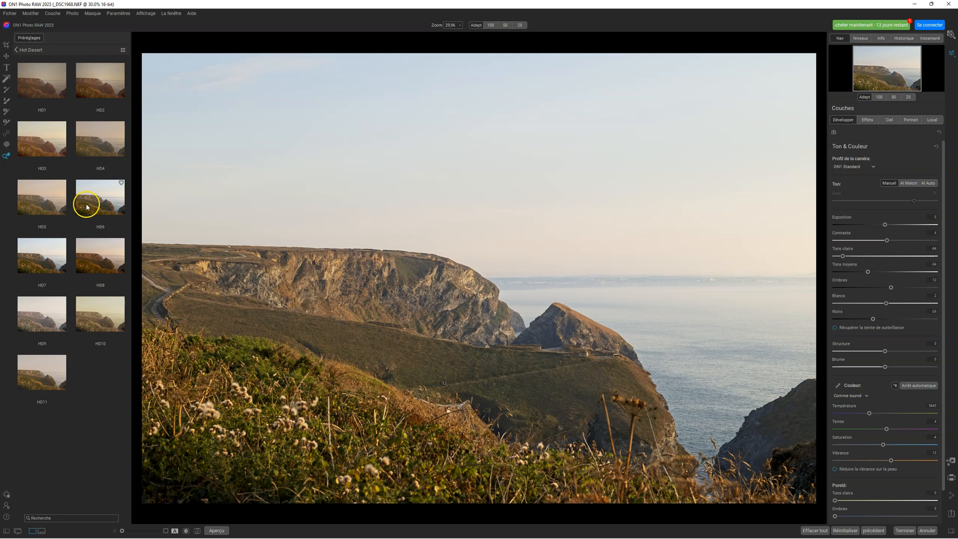
# - Compare presets HD8 and HD6 on the cliff photo, then apply HD8 with its strength reduced to about 60
pyautogui.click(97, 253)
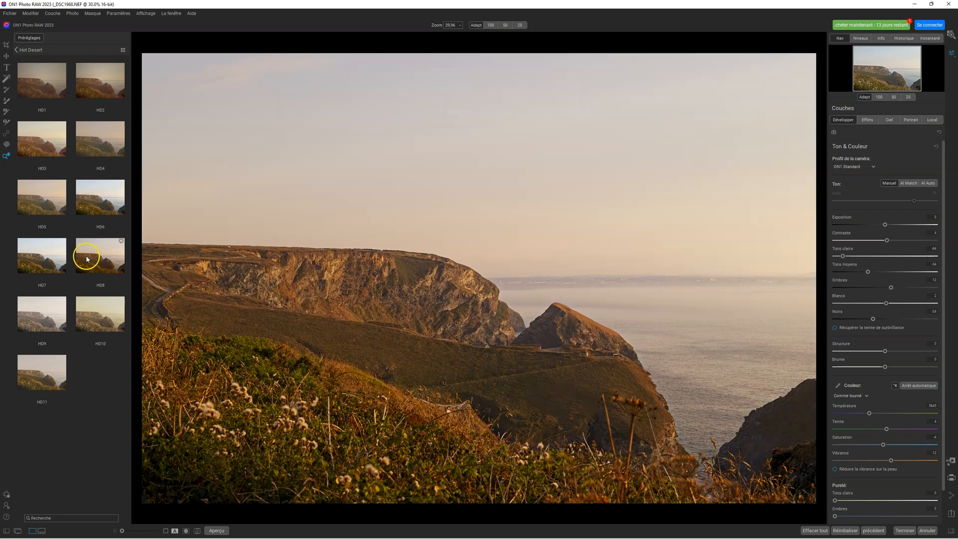
pyautogui.click(105, 198)
pyautogui.click(101, 238)
pyautogui.click(101, 238)
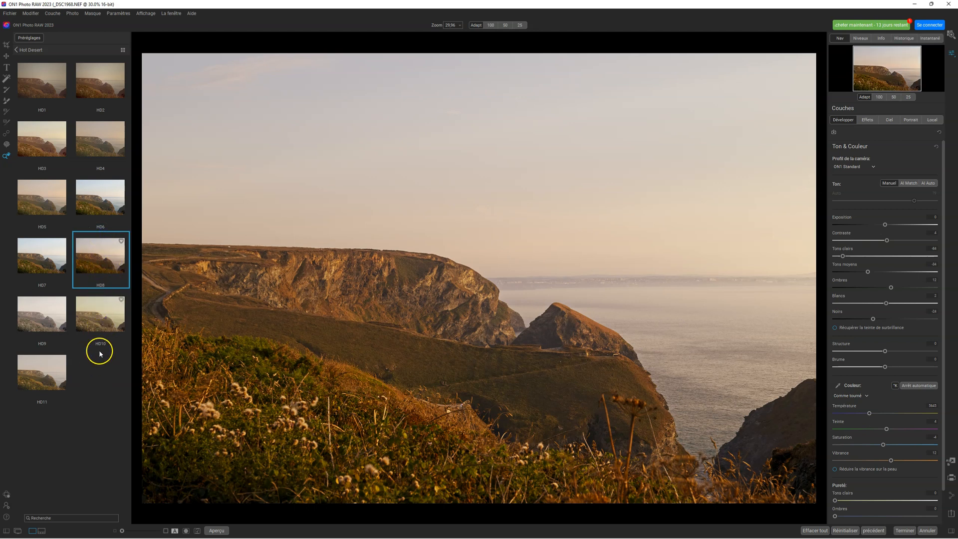
pyautogui.moveTo(113, 265)
pyautogui.moveTo(125, 259); pyautogui.dragTo(102, 256)
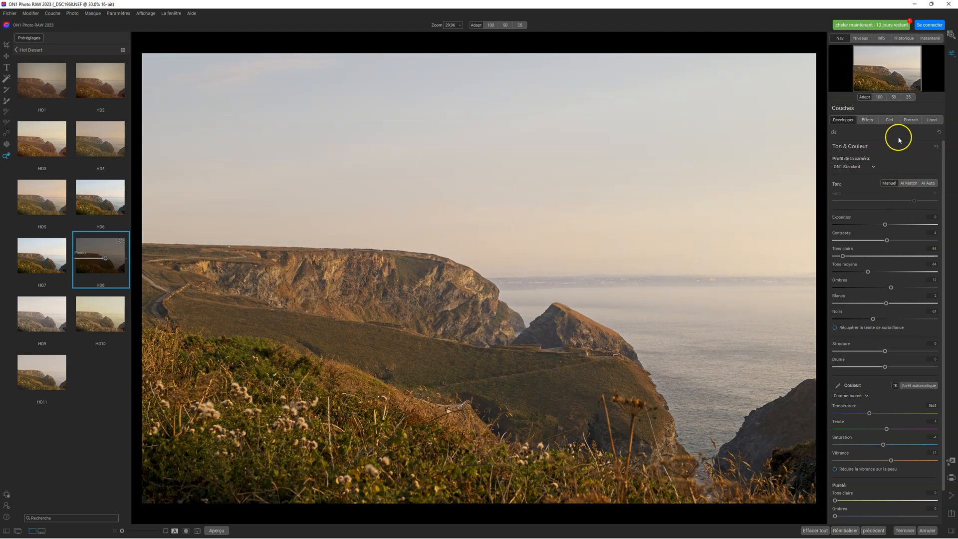
# - Lower the overall effects opacity to about 53 and set the Filtre photo Teinte to about 43
pyautogui.click(867, 121)
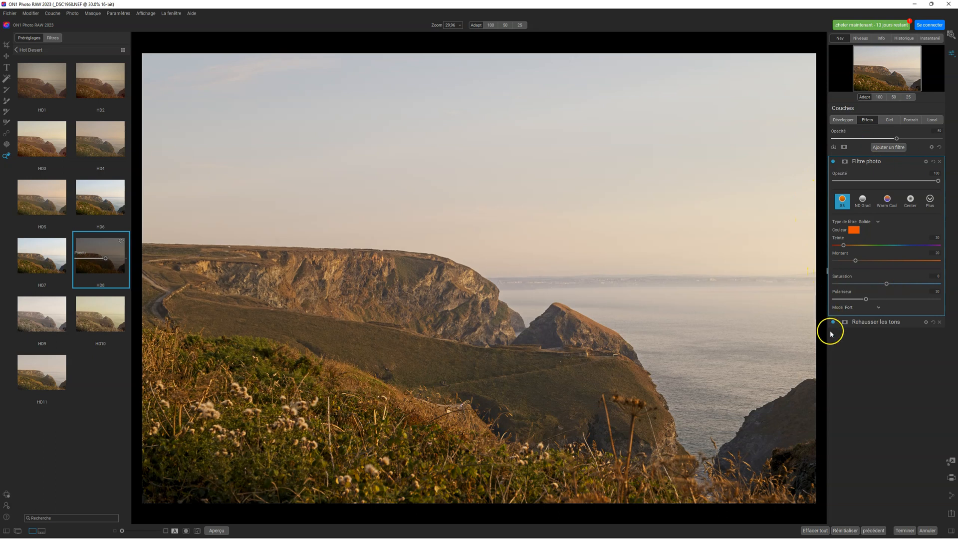
pyautogui.moveTo(897, 139)
pyautogui.mouseDown()
pyautogui.moveTo(935, 139)
pyautogui.moveTo(831, 139)
pyautogui.moveTo(889, 142)
pyautogui.mouseUp()
pyautogui.moveTo(844, 248)
pyautogui.mouseDown()
pyautogui.moveTo(923, 239)
pyautogui.moveTo(841, 246)
pyautogui.moveTo(852, 246)
pyautogui.mouseUp()
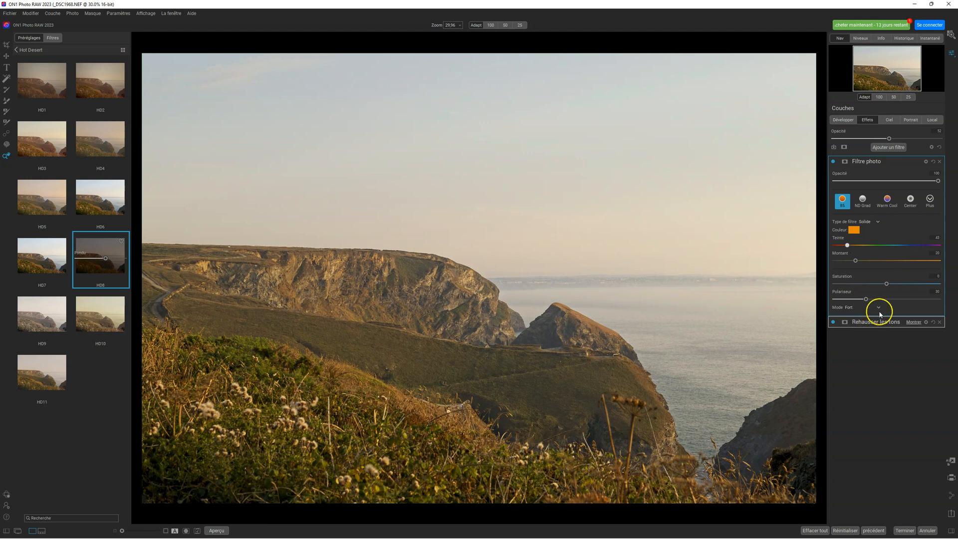
# - Add a Lumen mask to the Filtre photo filter and compare the photo with the filter off and on
pyautogui.click(845, 162)
pyautogui.click(897, 227)
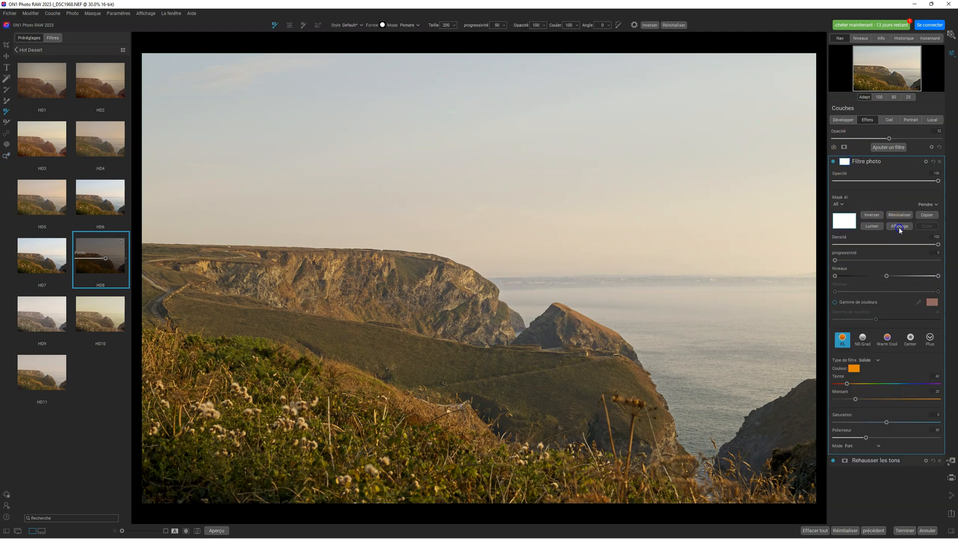
pyautogui.click(872, 227)
pyautogui.click(900, 228)
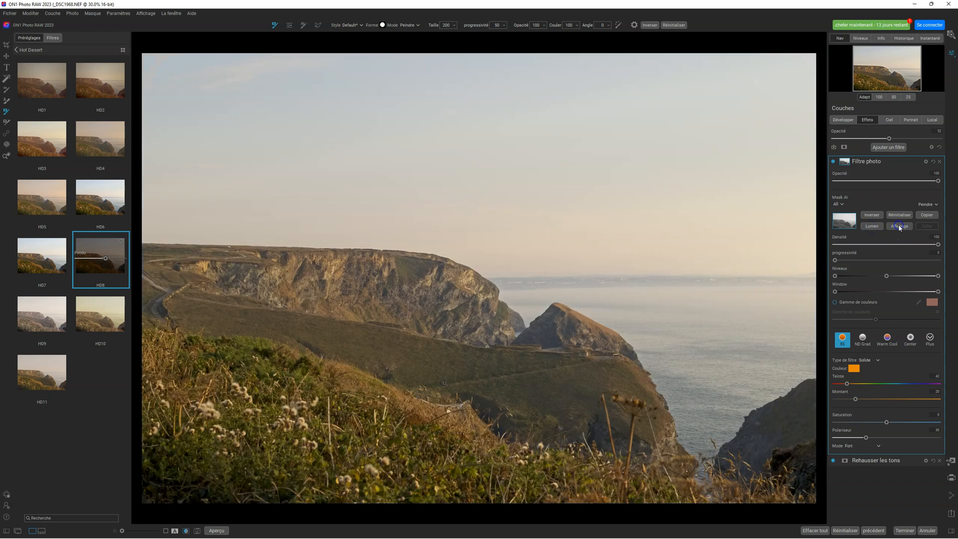
pyautogui.click(833, 161)
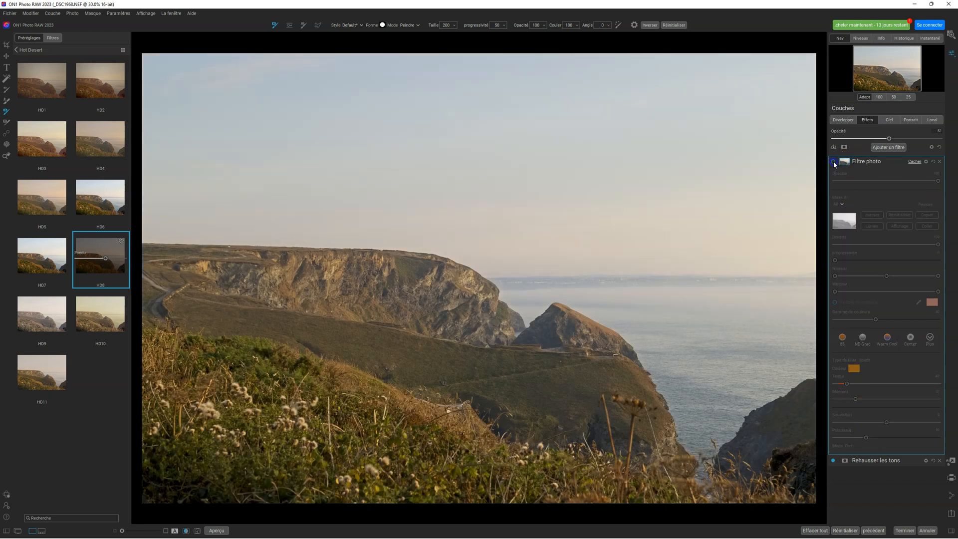
pyautogui.click(833, 162)
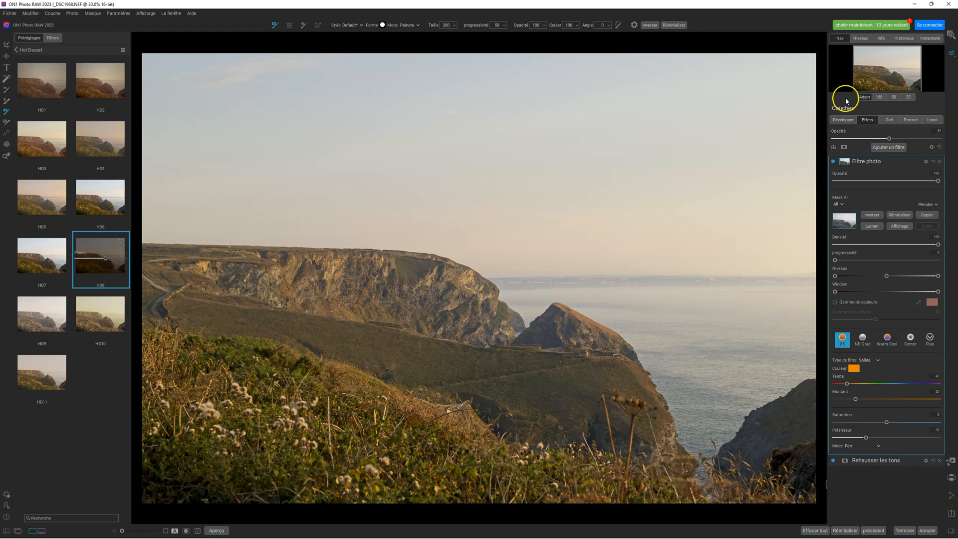
# - Set Brume to about -26 in the Develop adjustments of the cliff photo
pyautogui.click(842, 120)
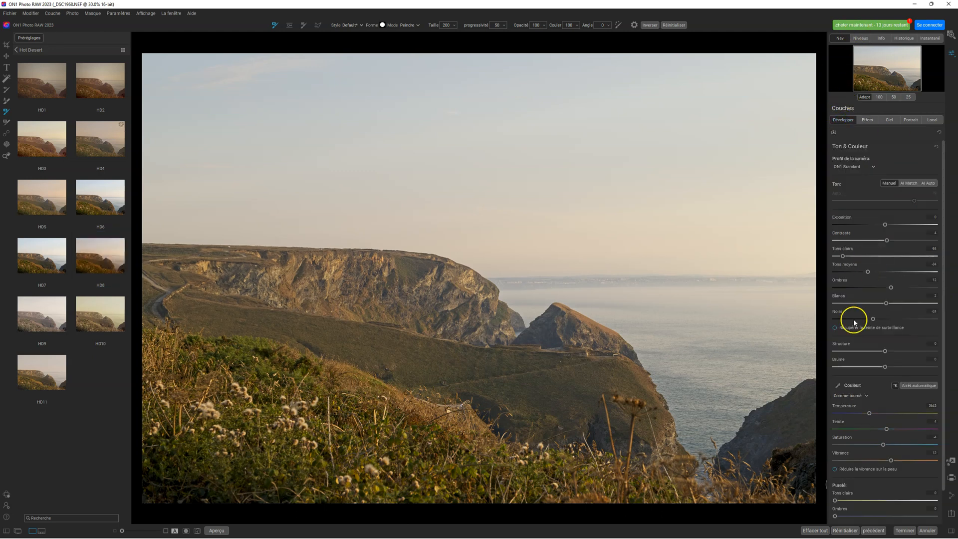
pyautogui.moveTo(884, 367); pyautogui.dragTo(871, 367)
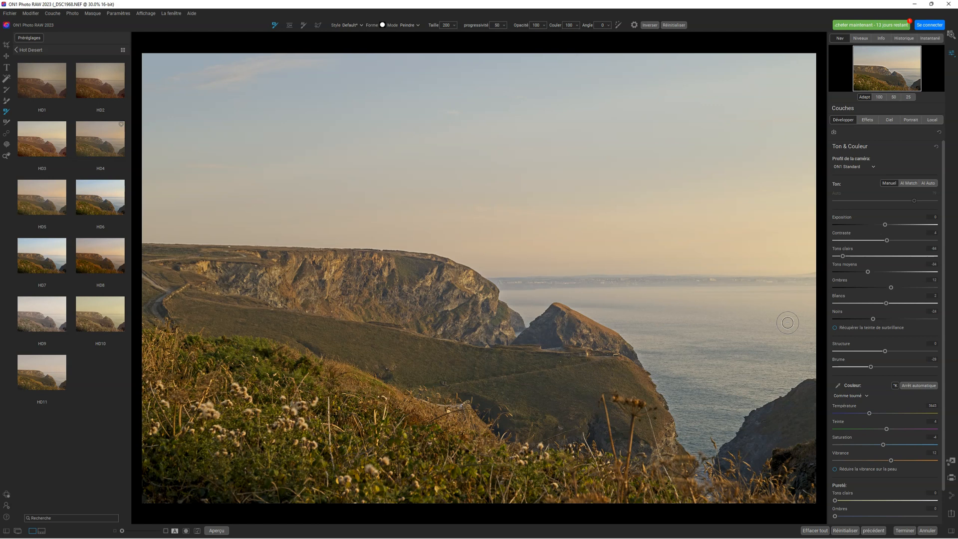
pyautogui.click(670, 178)
# - Straighten the cliff photo along the sea horizon with Content-Aware cropping enabled, and apply the crop
pyautogui.click(7, 45)
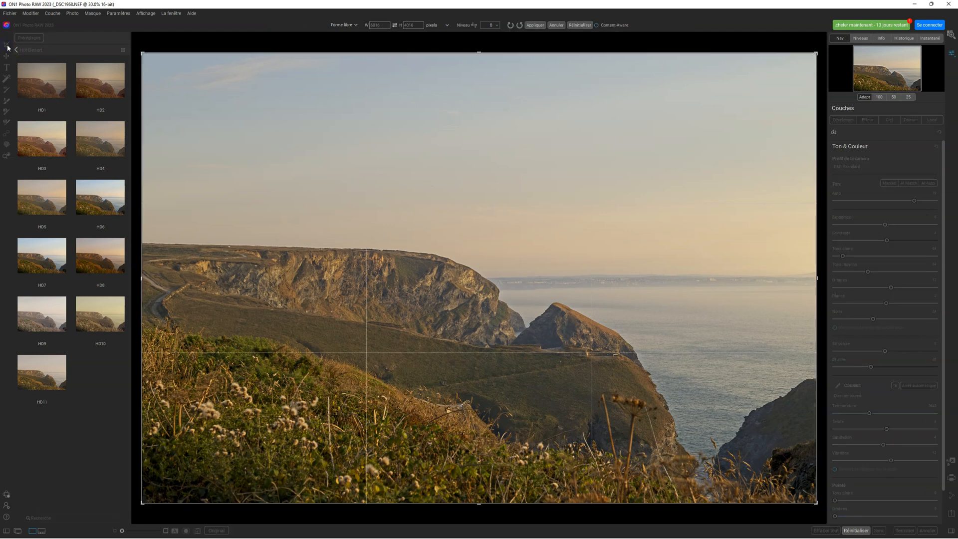
pyautogui.click(597, 25)
pyautogui.click(474, 25)
pyautogui.moveTo(508, 292); pyautogui.dragTo(782, 289)
pyautogui.moveTo(803, 288); pyautogui.dragTo(803, 288)
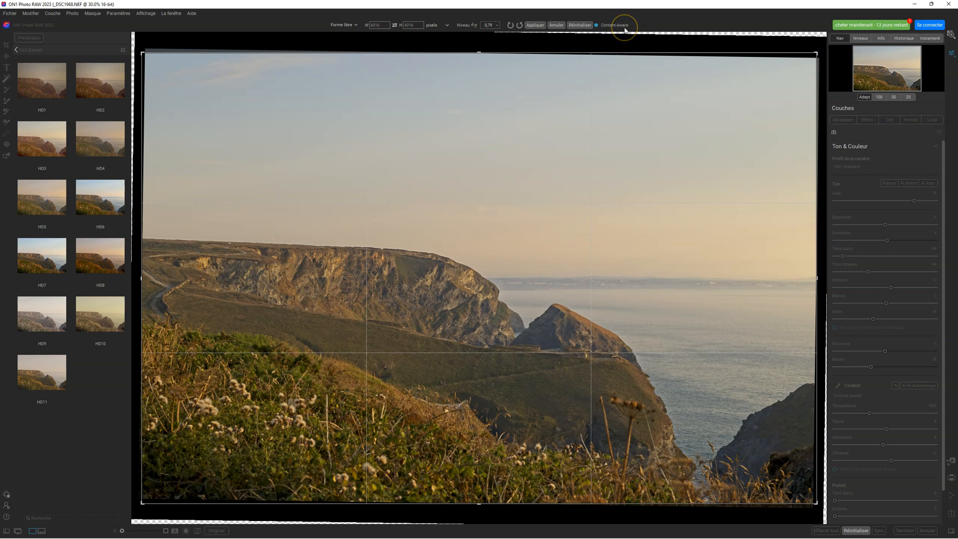
pyautogui.click(533, 26)
pyautogui.click(543, 196)
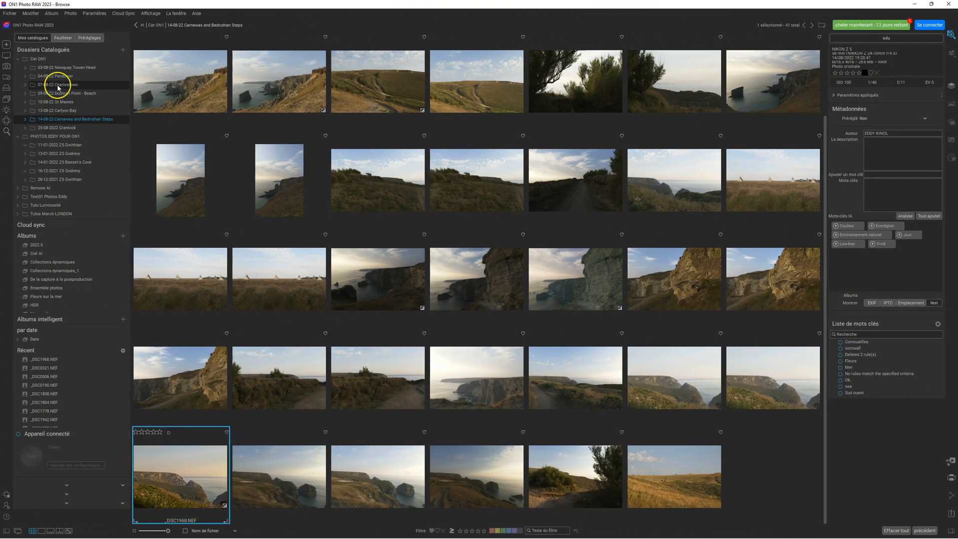
# - In the 04-08-22 Pendower folder, analyse _DSC1717.NEF for AI keywords and add all the suggestions to its metadata
pyautogui.click(66, 78)
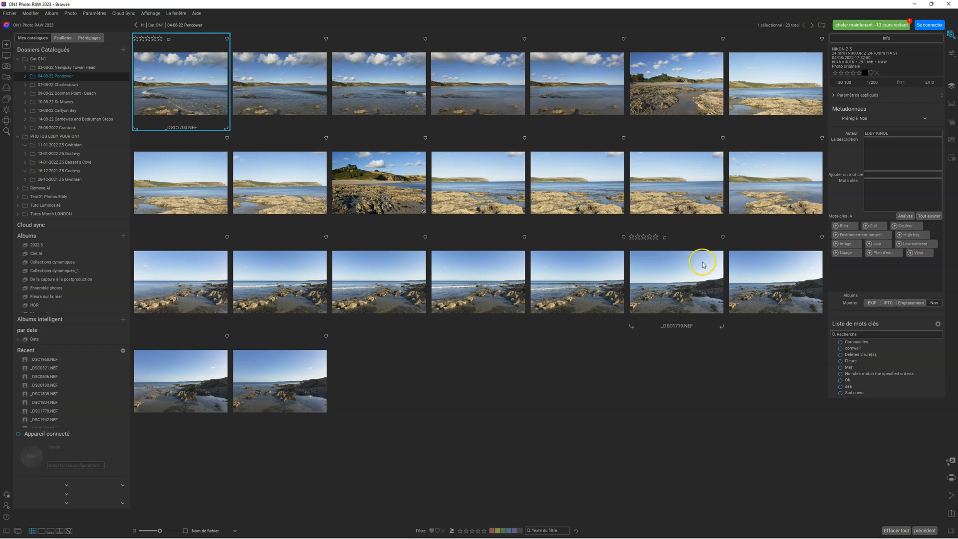
pyautogui.click(489, 278)
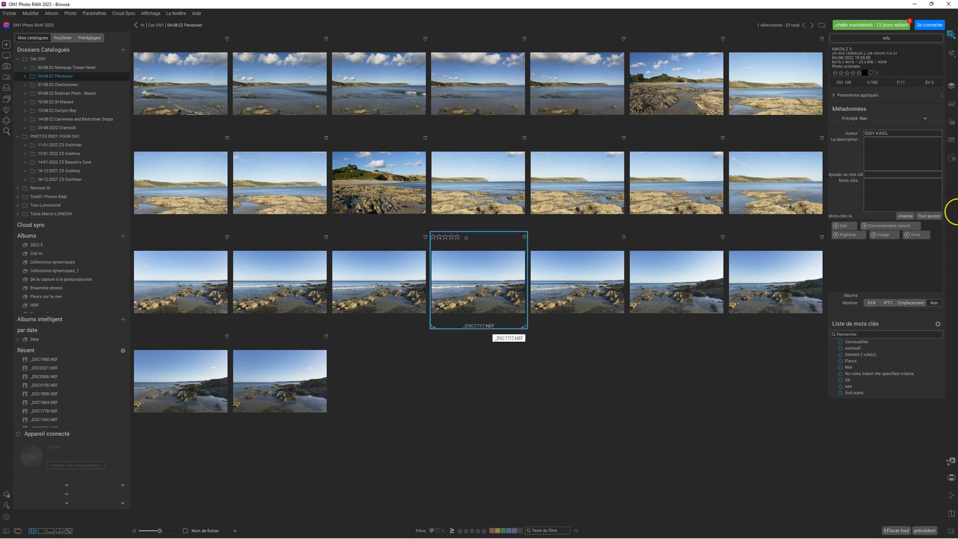
pyautogui.click(906, 216)
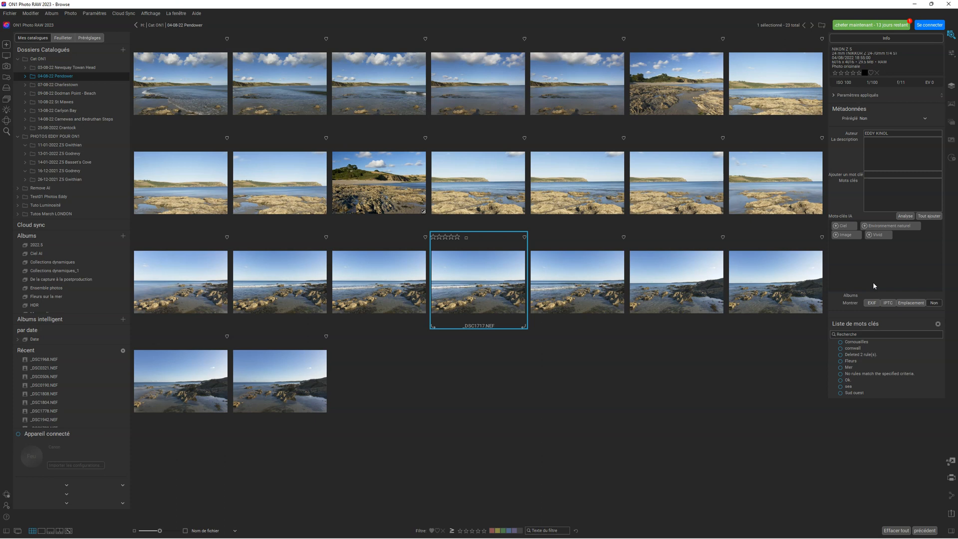
pyautogui.click(868, 285)
pyautogui.click(933, 218)
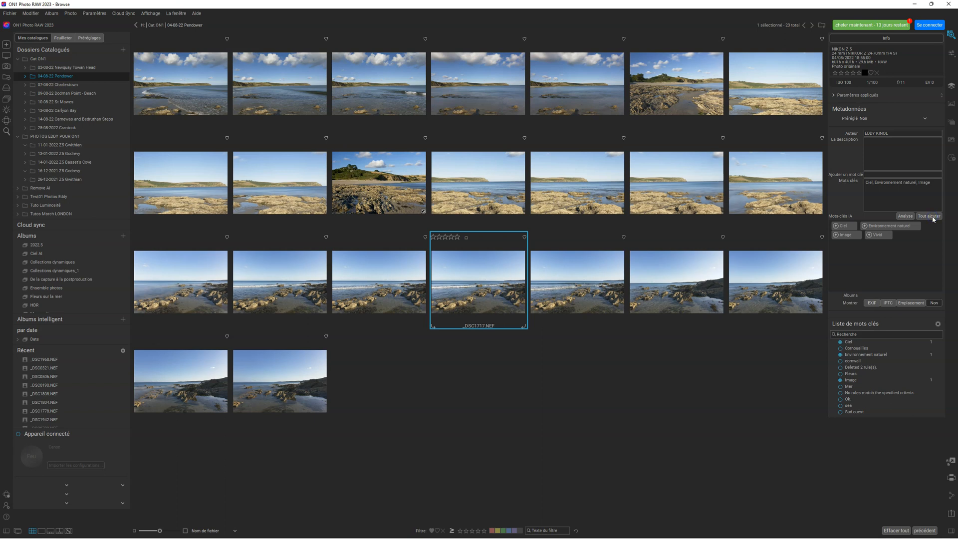
pyautogui.click(938, 188)
# - Look through the AI keyword suggestions of neighbouring beach photos, including _DSC1712.NEF and _DSC1713.NEF
pyautogui.click(668, 183)
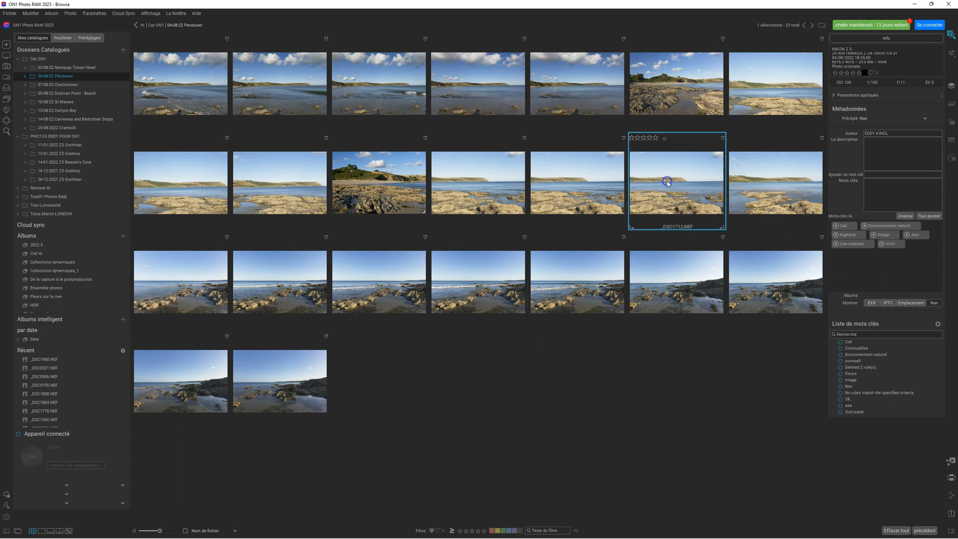
pyautogui.click(759, 182)
pyautogui.click(605, 181)
pyautogui.click(481, 180)
# - Add all suggested AI keywords to _DSC1711.NEF, plus the Vivid keyword
pyautogui.click(613, 202)
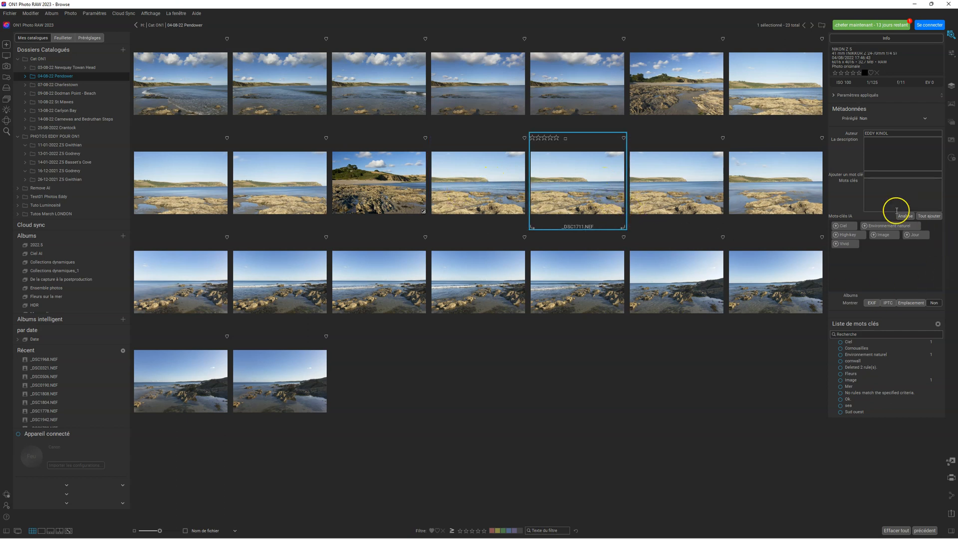
pyautogui.click(930, 216)
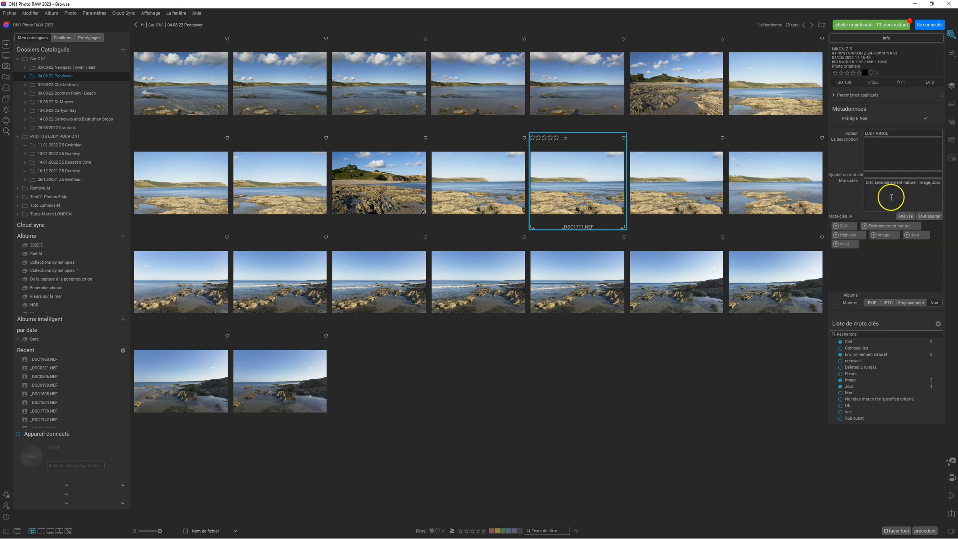
pyautogui.click(854, 243)
pyautogui.click(612, 372)
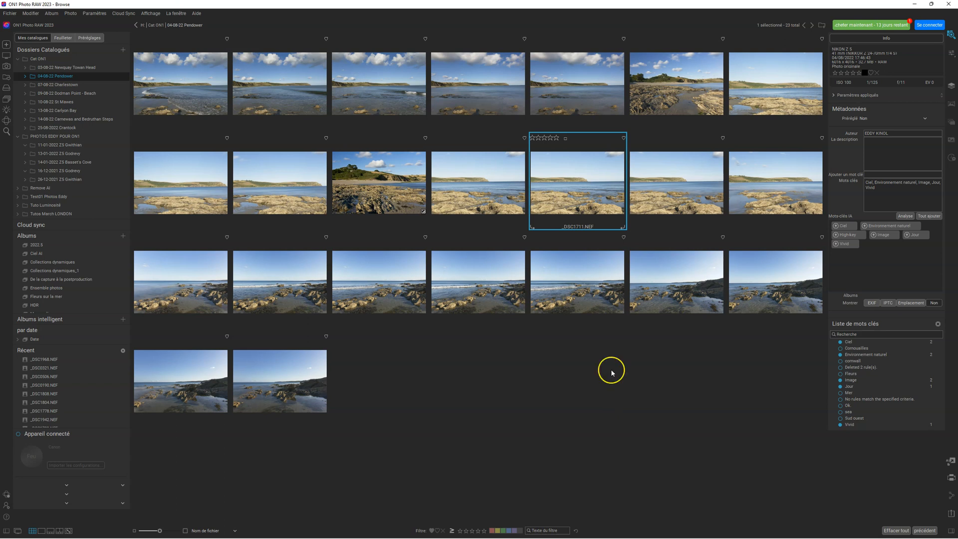